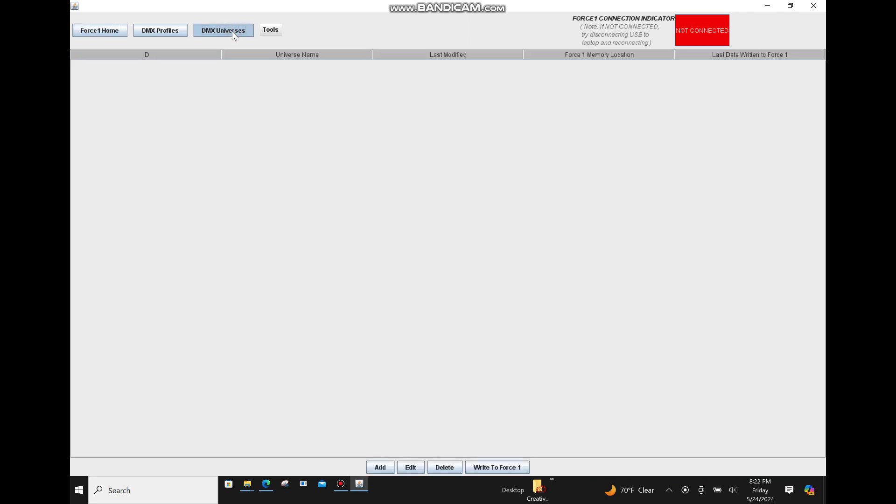
Add a new DMX universe and name it 'Demo'.
left_click(386, 466)
left_click(246, 82)
type("Demo")
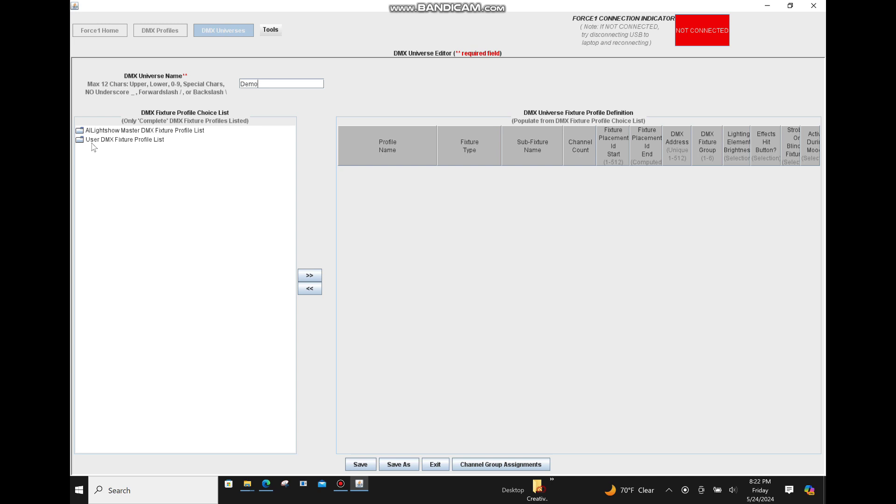
Add the Chauvet DJ GigBAR Move R-L W 35Ch profile to the Demo universe.
double_click(138, 132)
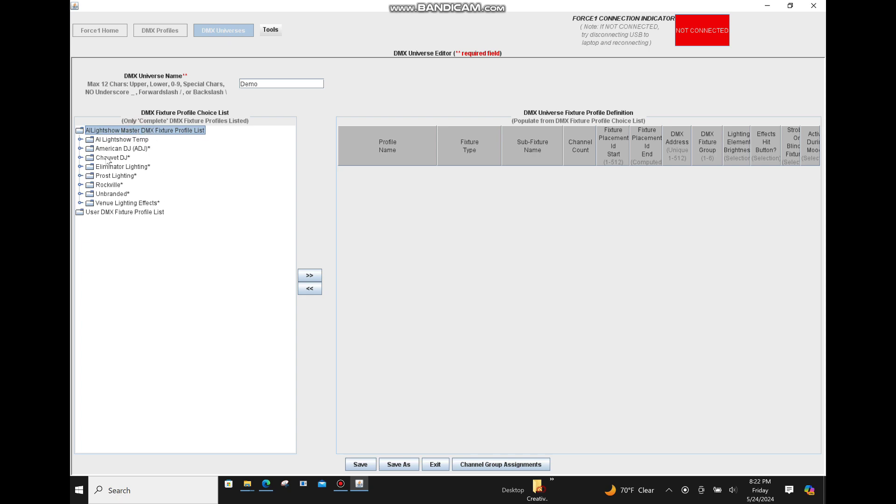
double_click(108, 159)
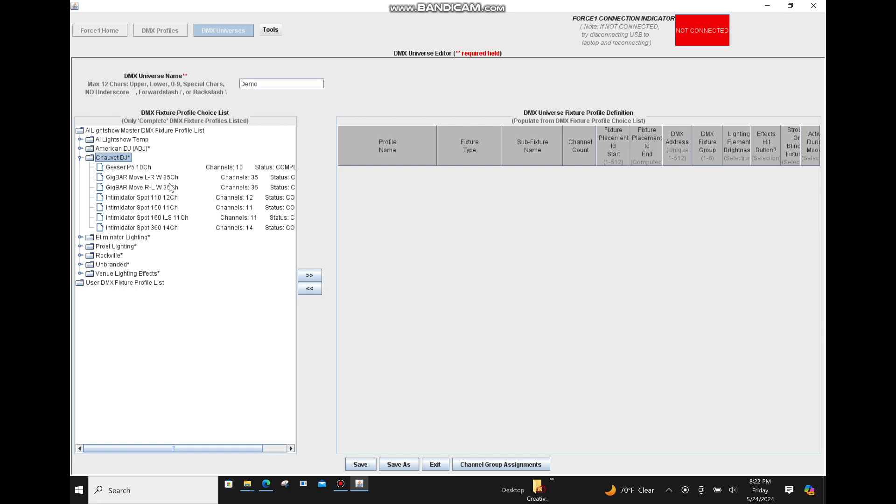
left_click(136, 188)
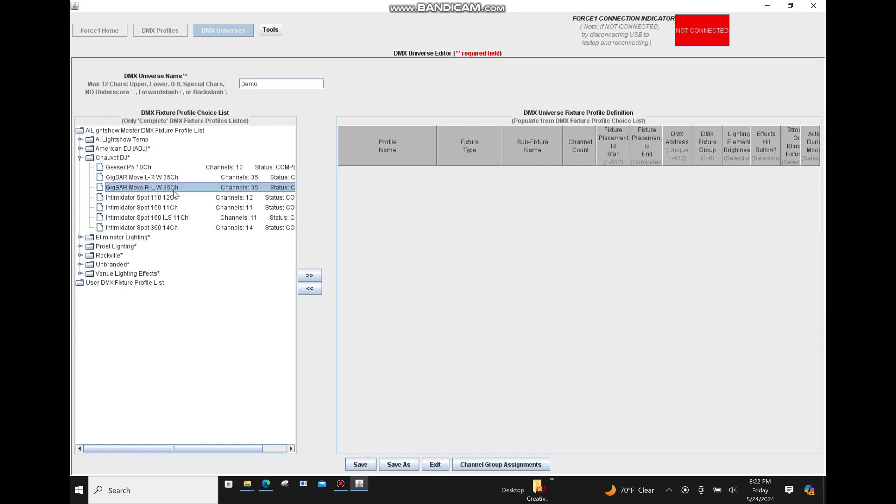
left_click(310, 275)
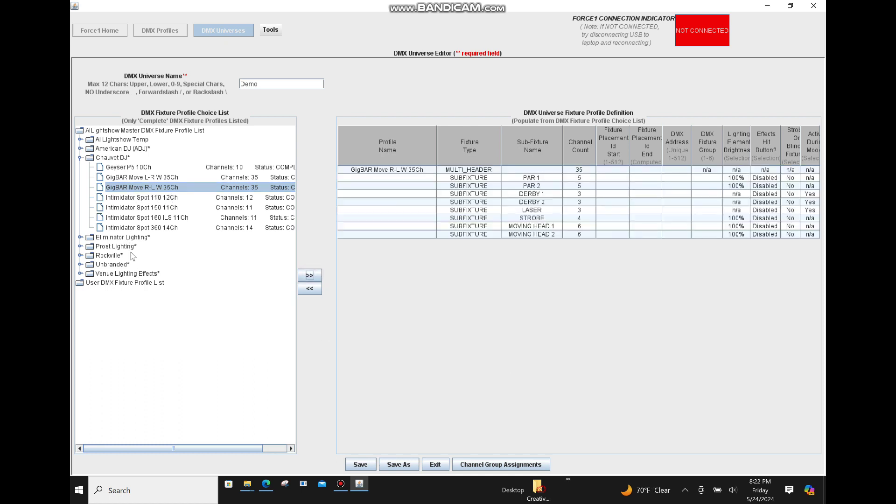
Add two Rockville RockWedge LED 6Ch fixtures to the universe.
left_click(106, 257)
double_click(105, 256)
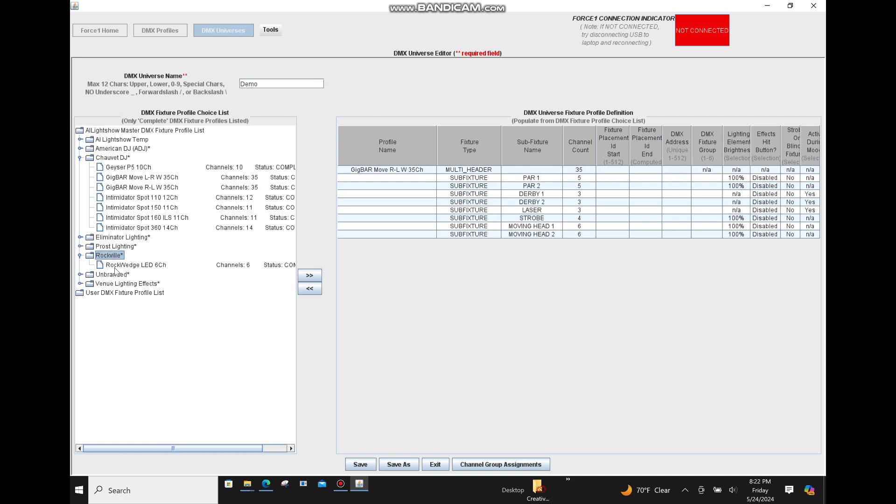
left_click(125, 265)
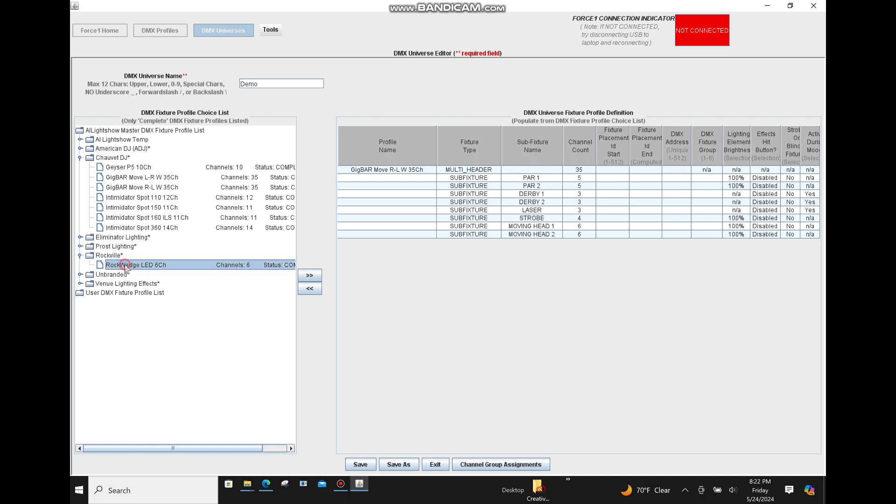
left_click(310, 276)
left_click(312, 277)
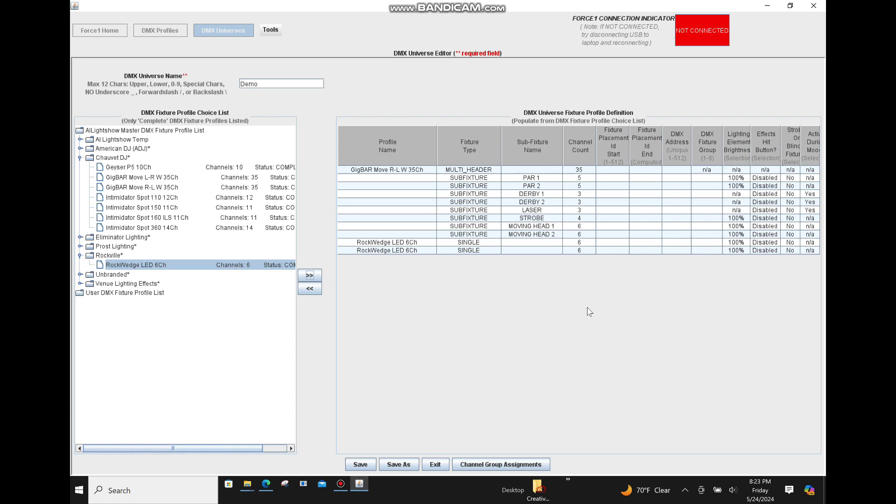
Set placement ID starts: last RockWedge 1, GigBAR 2, first RockWedge 10.
left_click(411, 252)
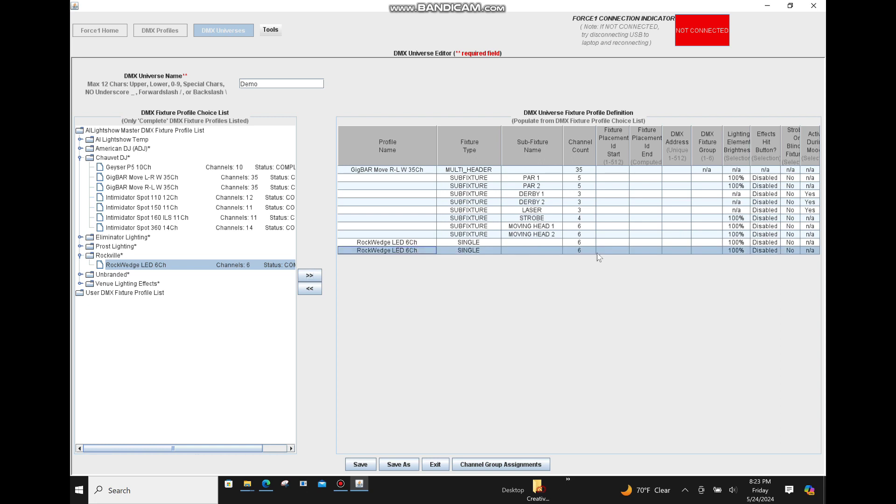
double_click(611, 251)
type("1")
key("Return")
double_click(615, 169)
key("Return")
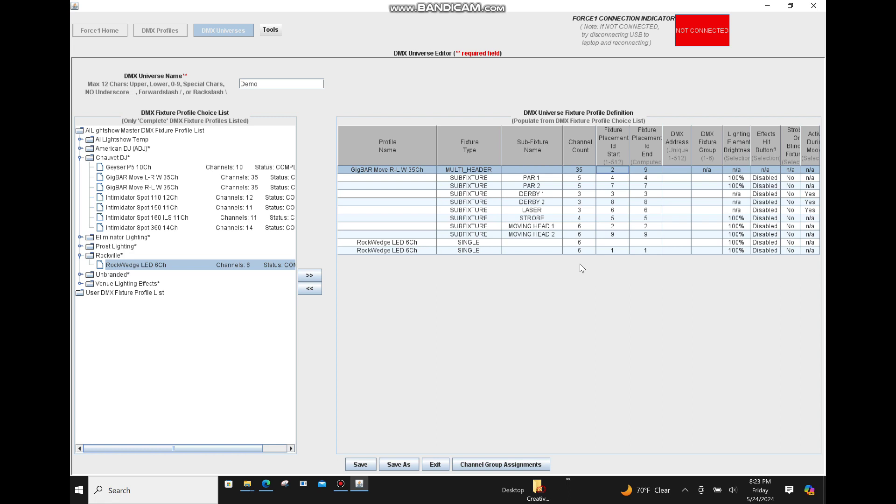
left_click(613, 243)
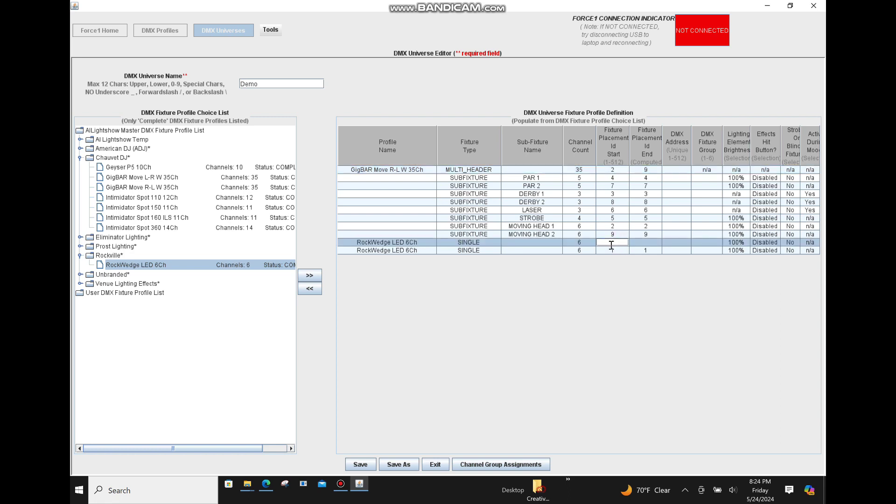
key("Return")
Set DMX addresses to 1 for the GigBAR, 36 and 42 for the two RockWedges.
left_click(680, 170)
left_click(680, 170)
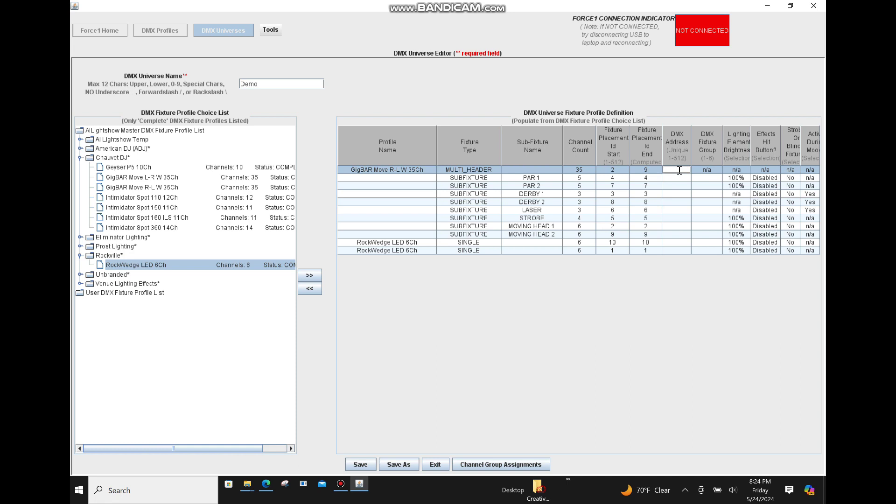
key("Return")
double_click(678, 244)
type("36")
key("Return")
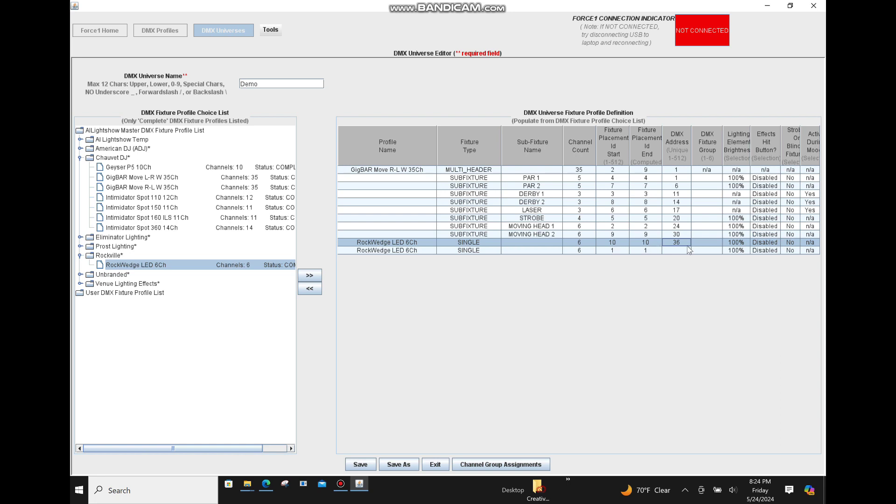
double_click(685, 251)
type("42")
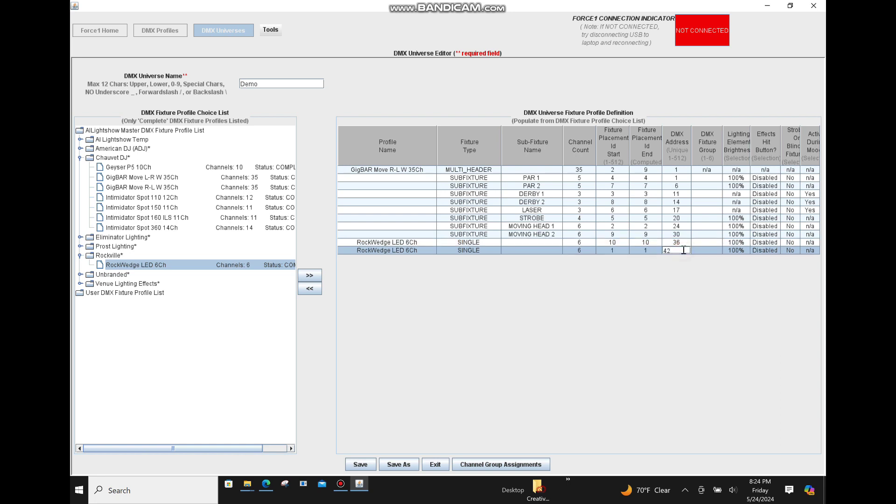
key("Return")
Put both RockWedges in fixture group 1 and both PARs in group 2.
double_click(708, 242)
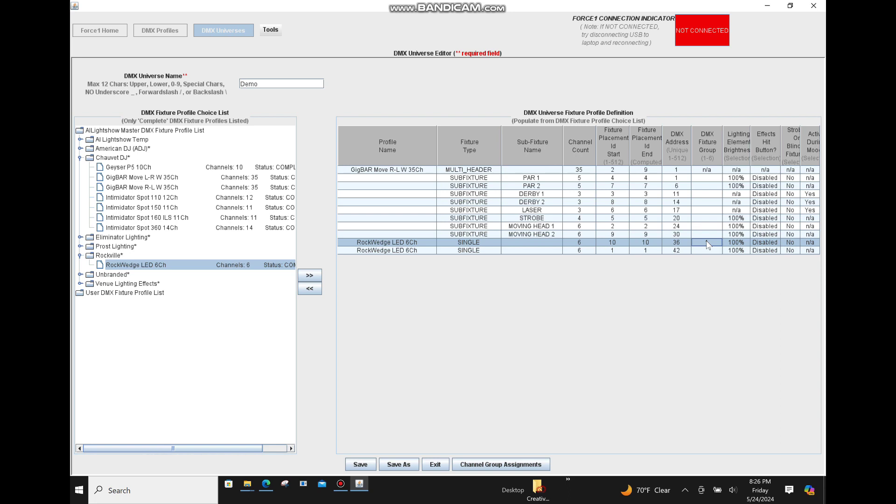
left_click(710, 251)
type("1")
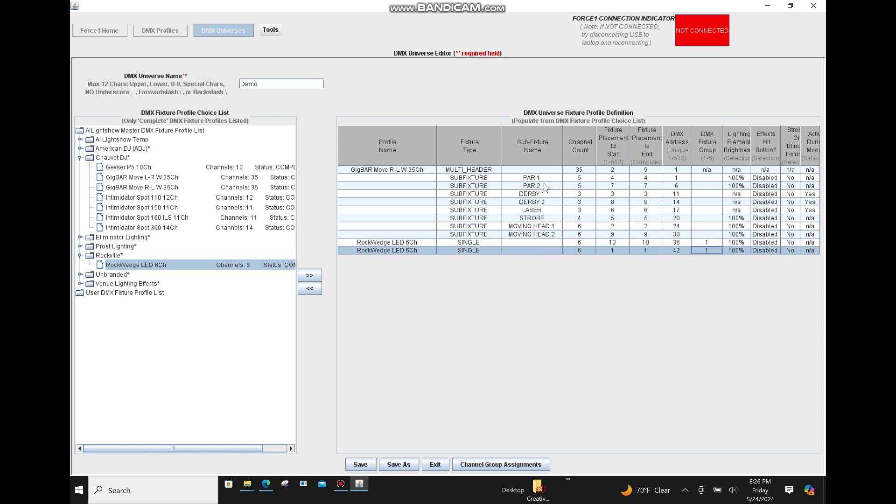
left_click(707, 178)
type("2")
left_click(706, 187)
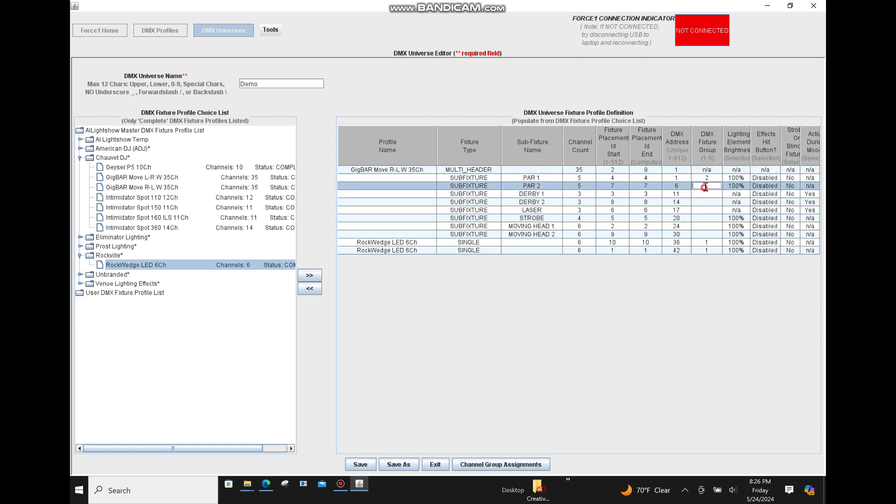
type("2")
Assign moving heads to group 3, derbies to 4, laser to 5, strobe to 6.
left_click(713, 226)
type("3")
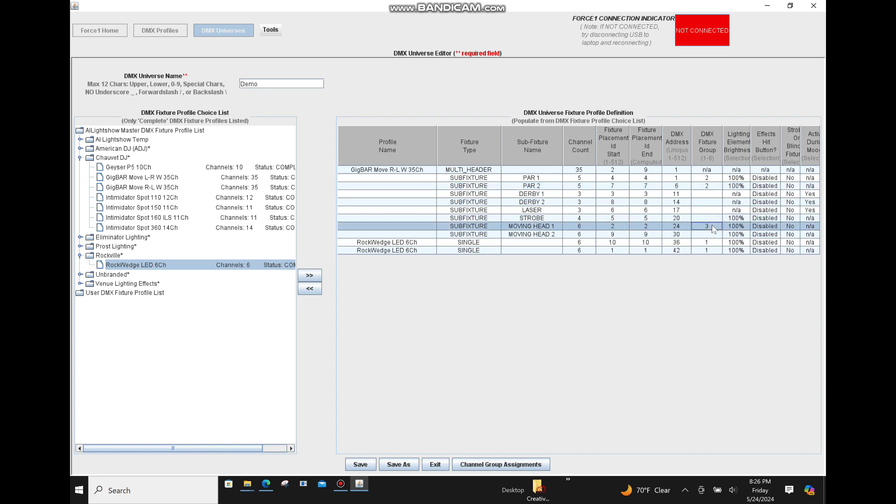
left_click(699, 236)
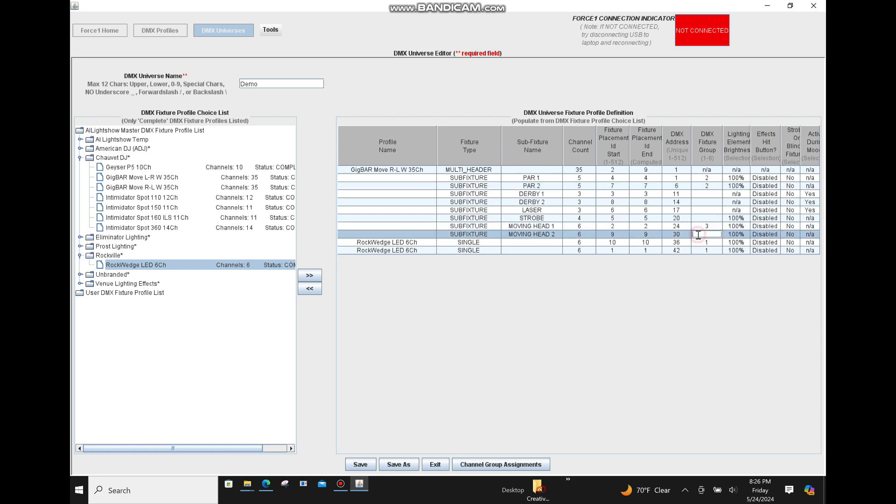
type("3")
left_click(706, 196)
type("4")
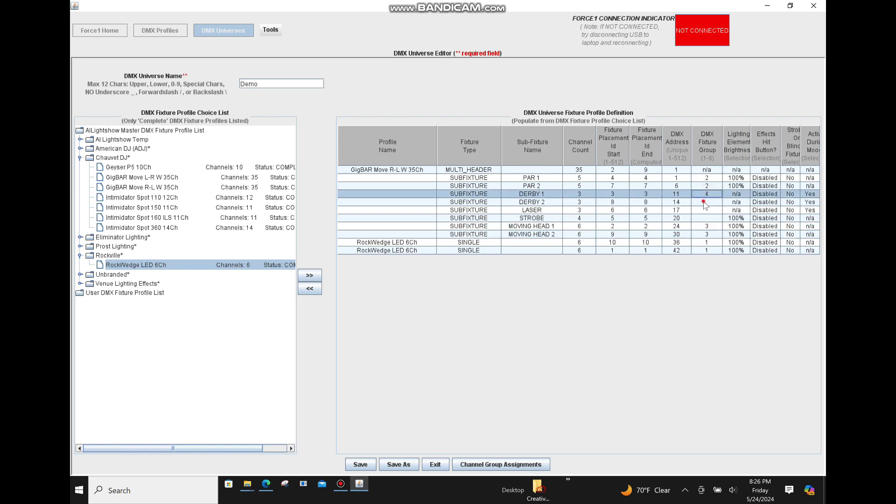
left_click(709, 204)
type("4")
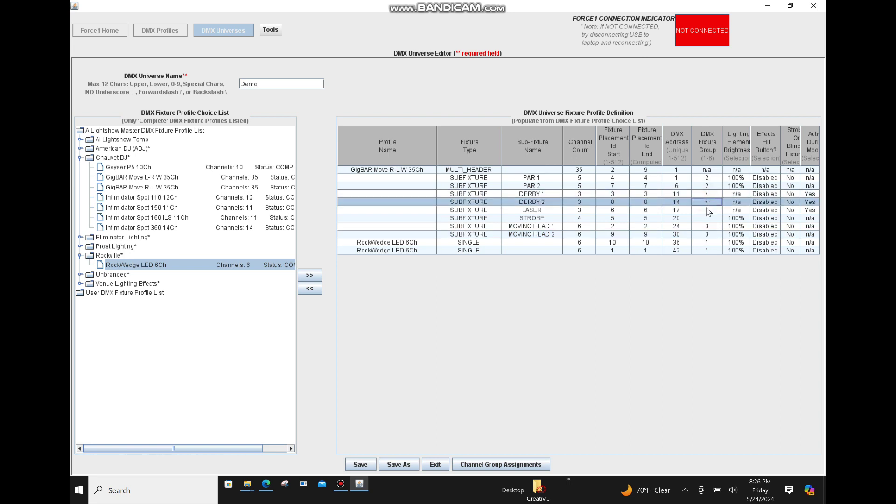
left_click(708, 211)
type("5")
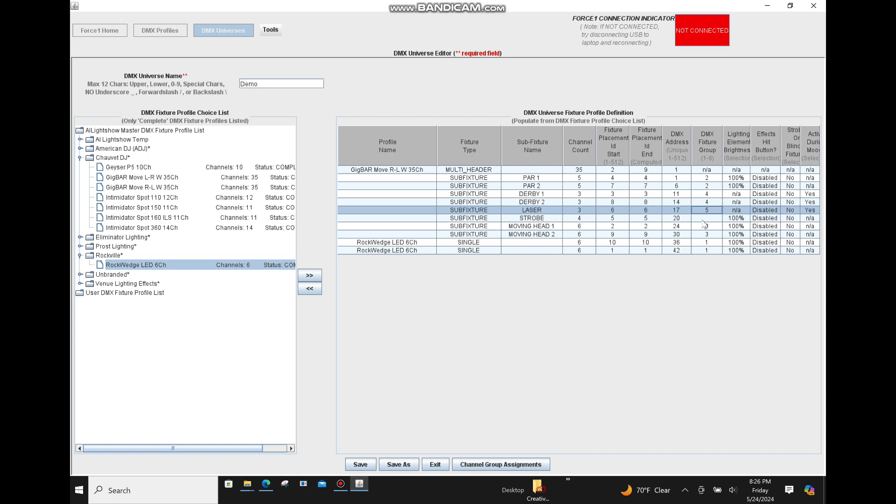
left_click(704, 219)
type("6")
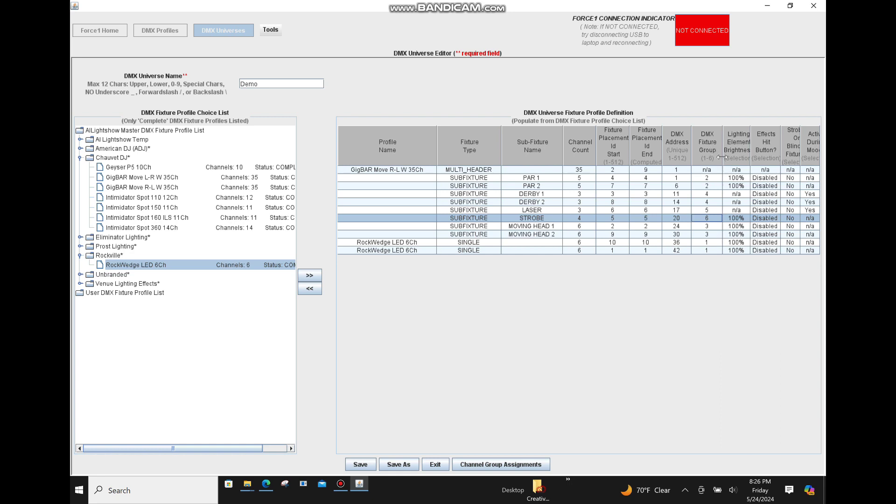
left_click(704, 277)
Drag the DMX Fixture Group column border left to reveal the Lighting Element Brightness heading.
mouse_move(723, 145)
left_mouse_down()
mouse_move(710, 146)
mouse_move(756, 141)
mouse_move(717, 145)
left_mouse_up()
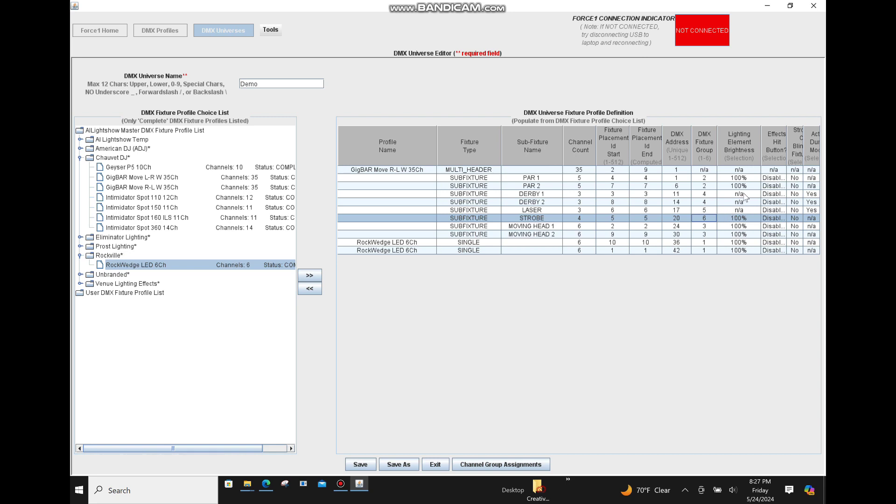
Keep STROBE's brightness at 100% and resize the Effects Hit Button column to show 'Disabled'.
left_click(742, 218)
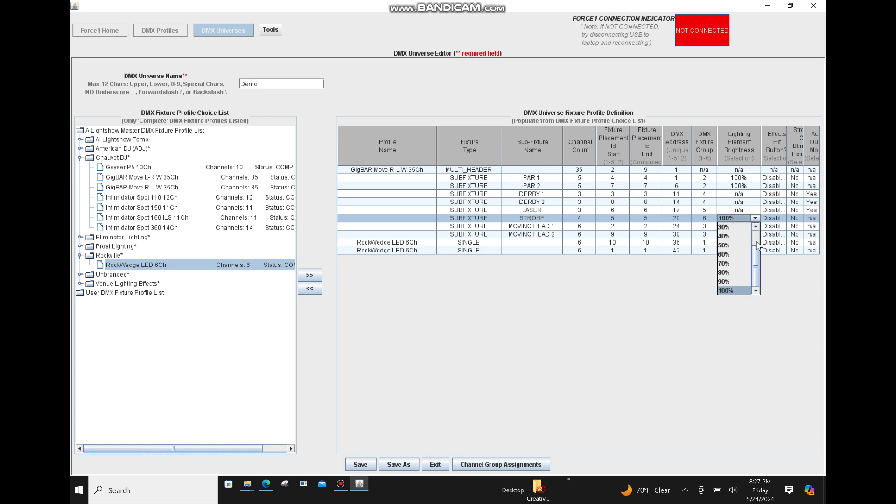
scroll(756, 243, "up", 1)
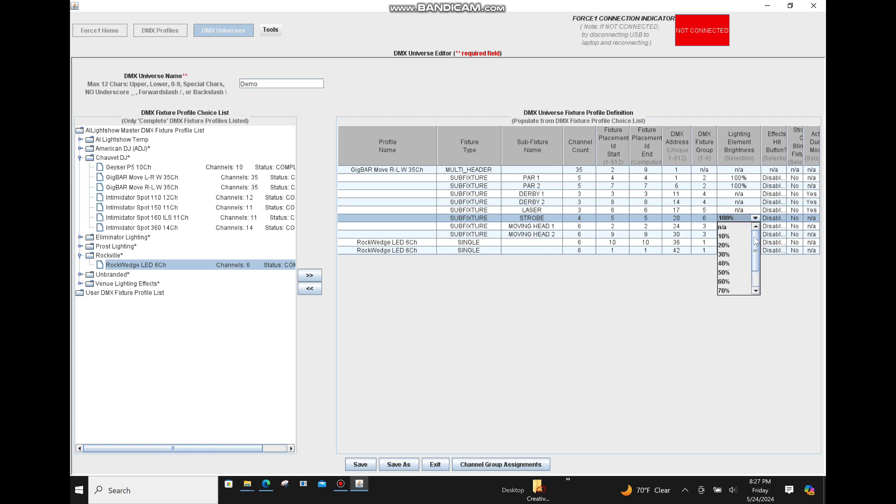
scroll(759, 240, "down", 1)
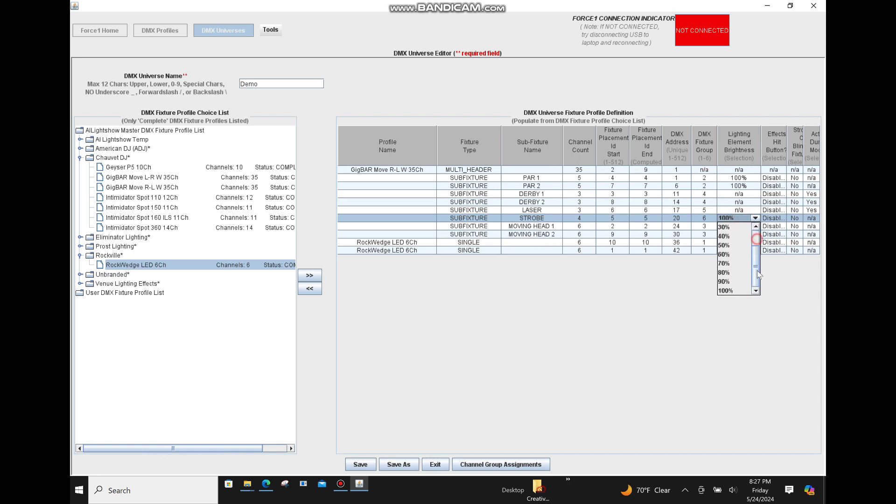
left_click(741, 291)
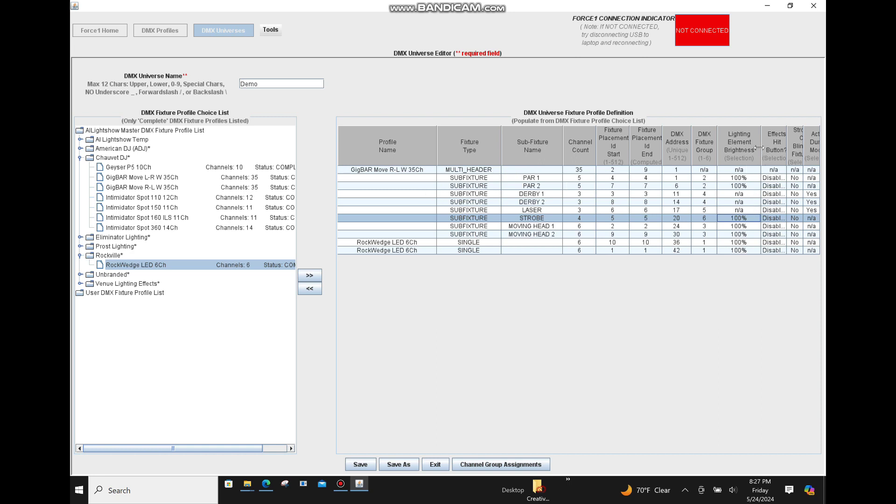
mouse_move(761, 149)
left_mouse_down()
mouse_move(736, 148)
mouse_move(766, 148)
mouse_move(749, 148)
left_mouse_up()
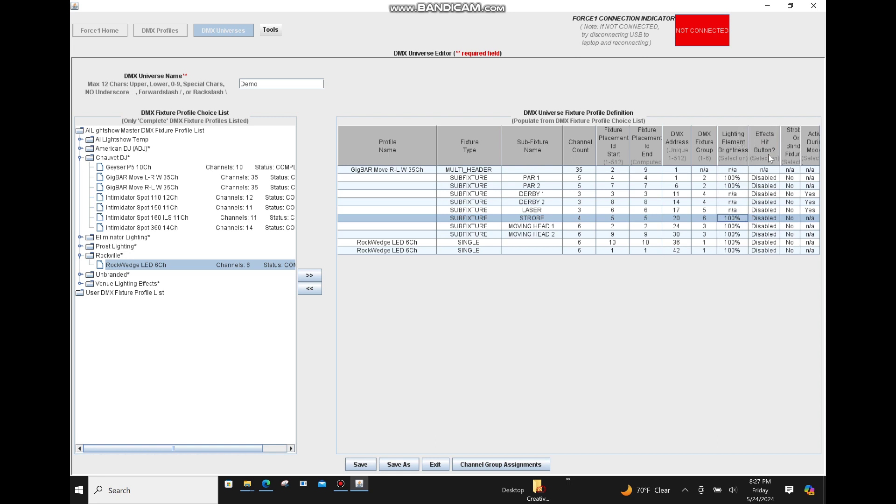
Leave PAR 1's effects hit button Disabled and narrow the Brightness and Effects columns.
left_click(772, 179)
left_click(772, 196)
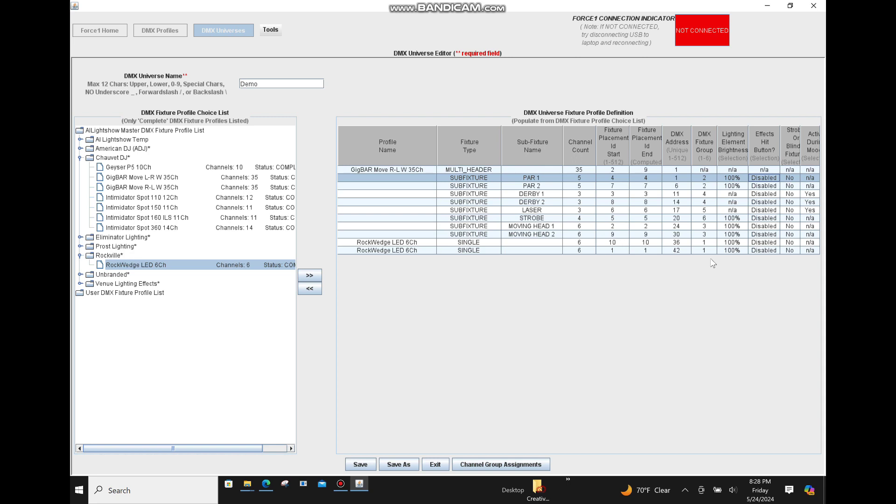
left_click_drag(747, 148, 711, 152)
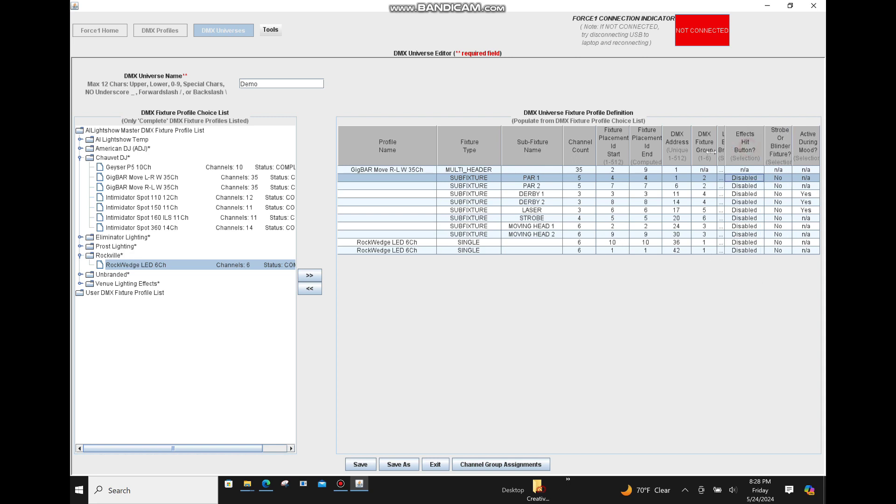
left_click_drag(763, 142, 756, 143)
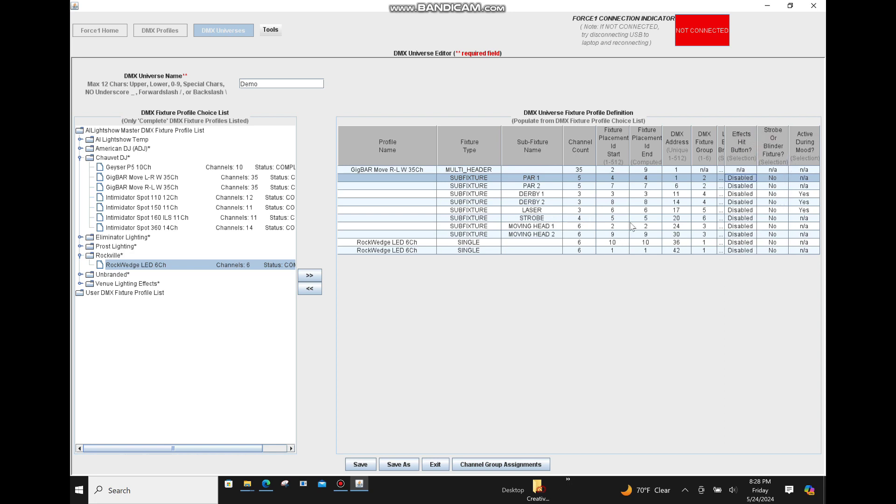
Set STROBE's Strobe Or Blinder Fixture? value to Yes.
left_click(776, 219)
left_click(778, 219)
left_click(776, 241)
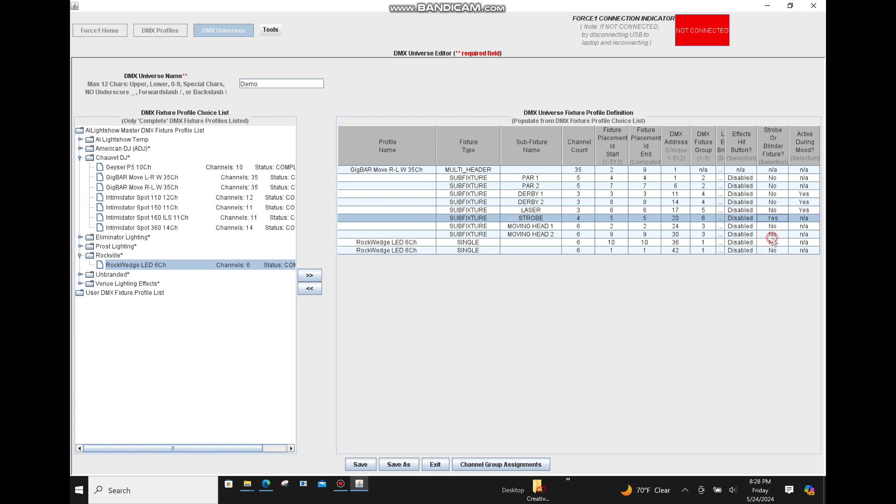
left_click(777, 287)
Set Active During Mood? to No for DERBY 1, DERBY 2 and LASER.
left_click(804, 194)
left_click(807, 205)
left_click(806, 202)
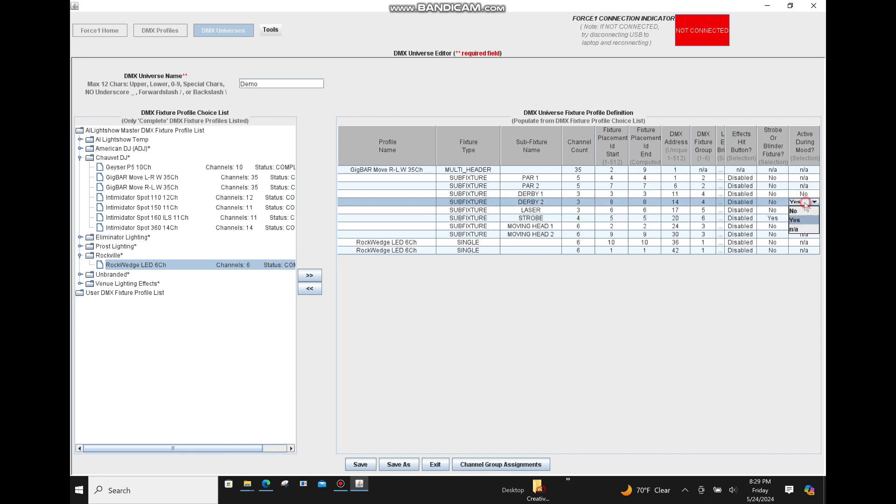
left_click(804, 211)
left_click(805, 211)
left_click(798, 219)
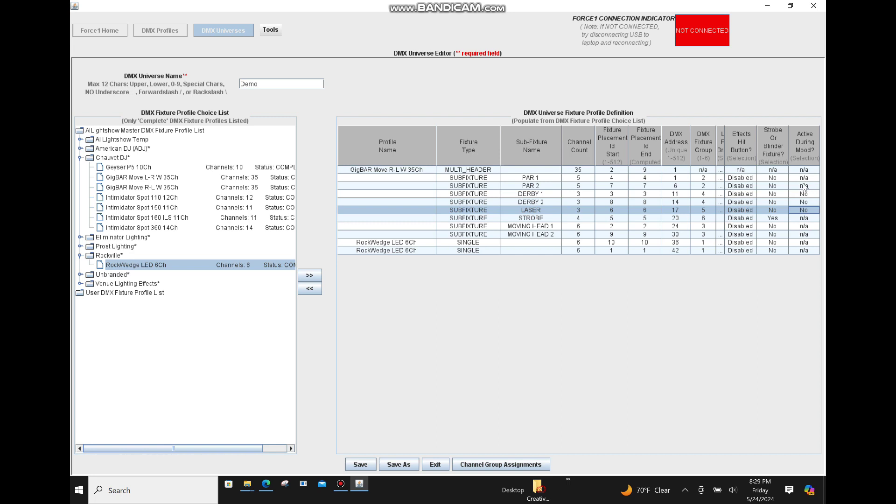